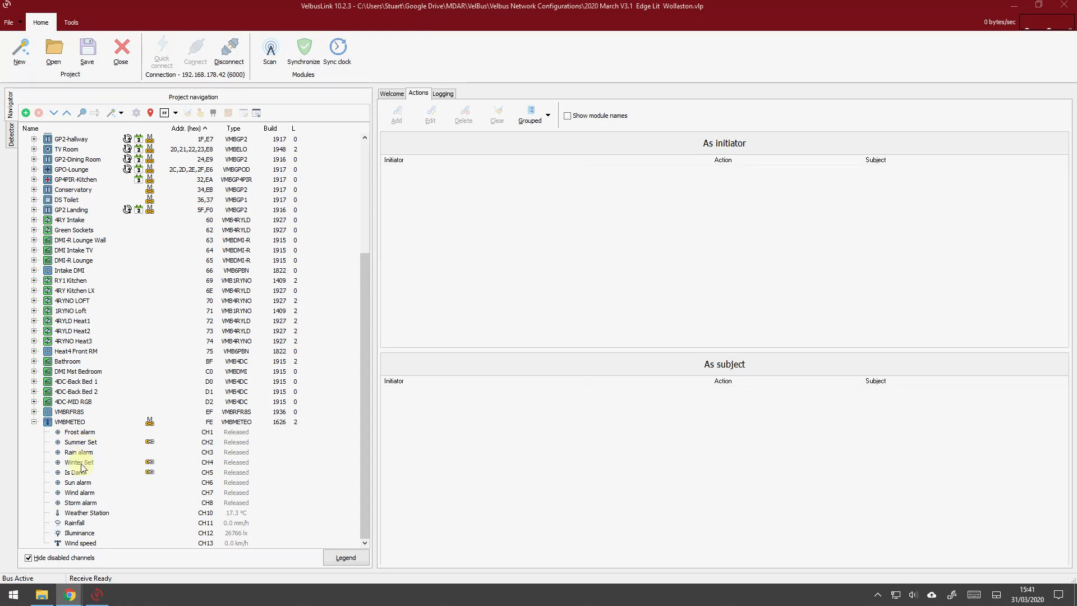
- Open the VMBMETEO module's configuration and show its alarm definitions
{"action": "right_click", "coordinate": [73, 422]}
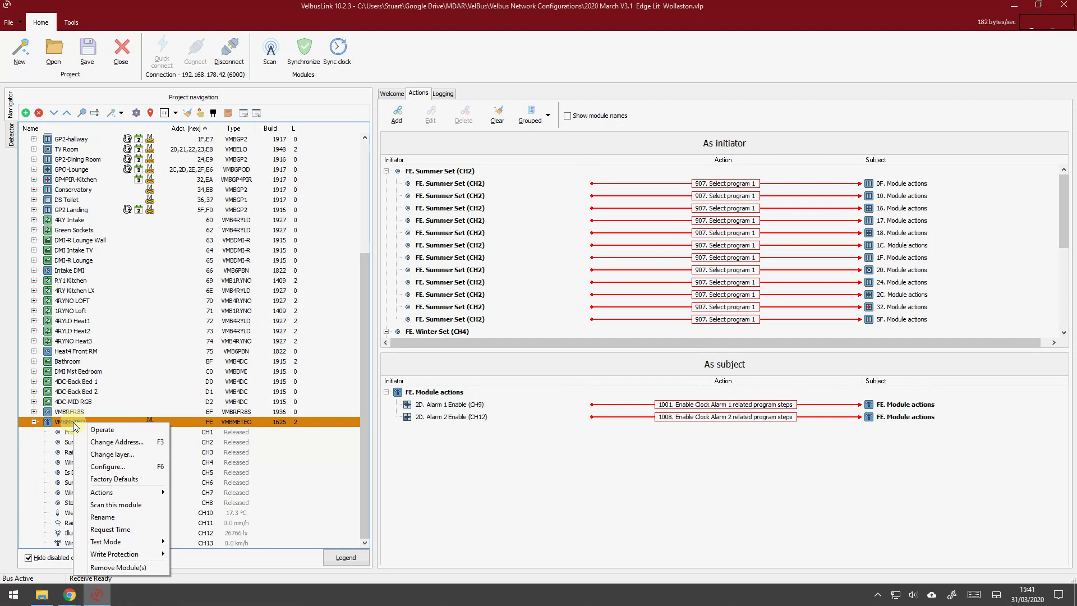
{"action": "left_click", "coordinate": [117, 466]}
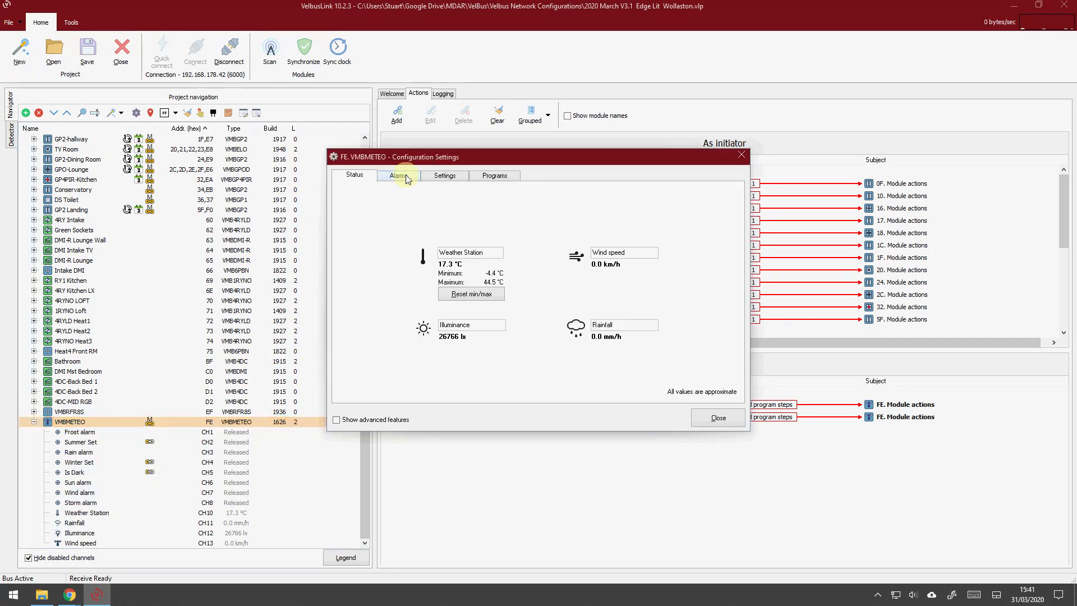
{"action": "left_click", "coordinate": [406, 177]}
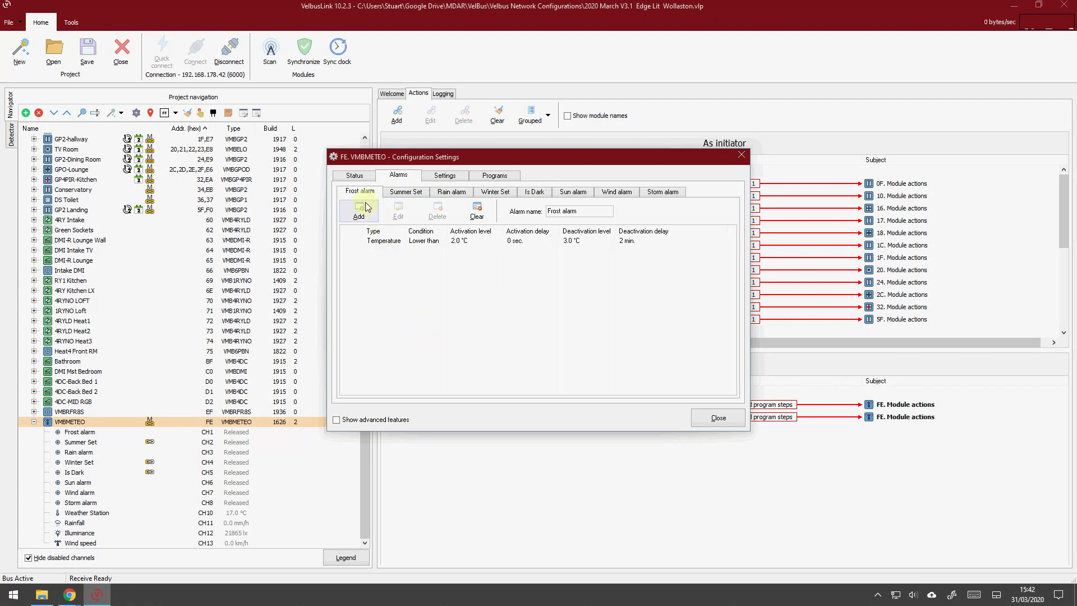
- Review the threshold conditions and delays of each weather alarm, from Frost alarm through Storm alarm, and recheck Wind alarm
{"action": "left_click", "coordinate": [385, 242]}
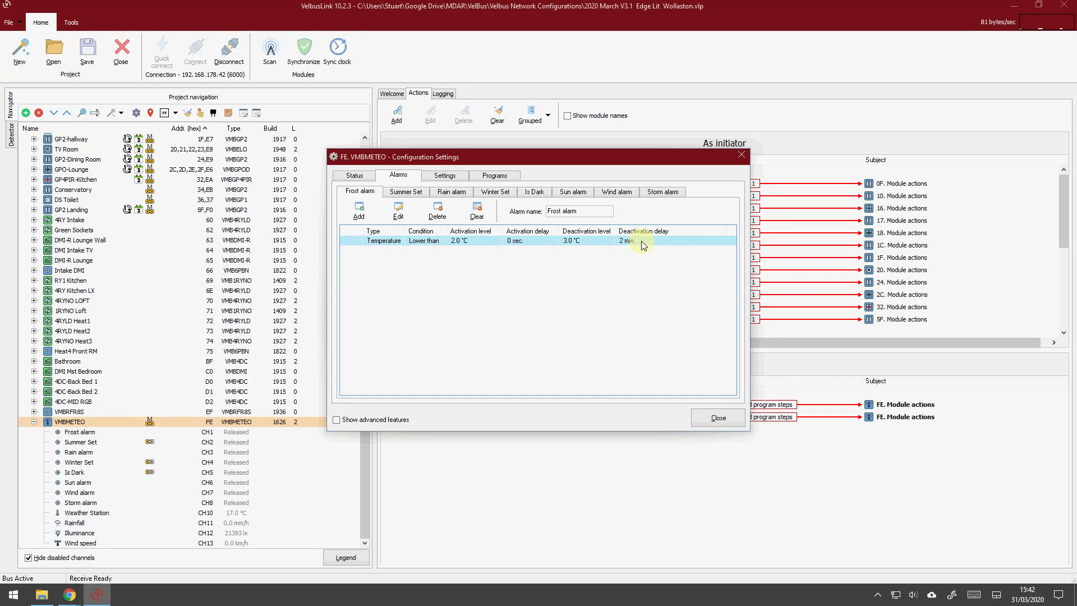
{"action": "left_click", "coordinate": [404, 192]}
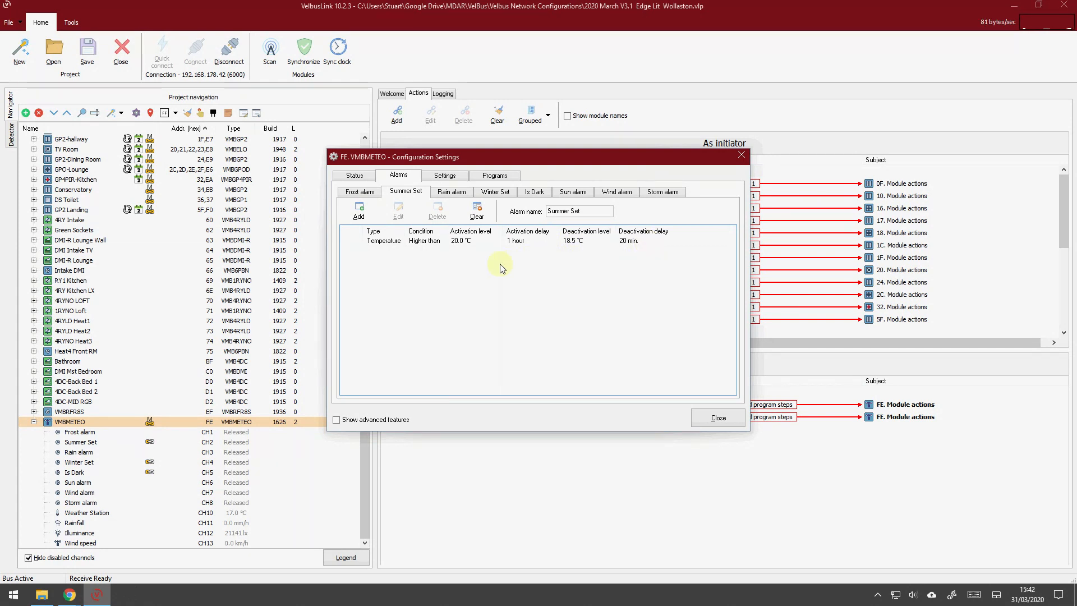
{"action": "left_click", "coordinate": [449, 197]}
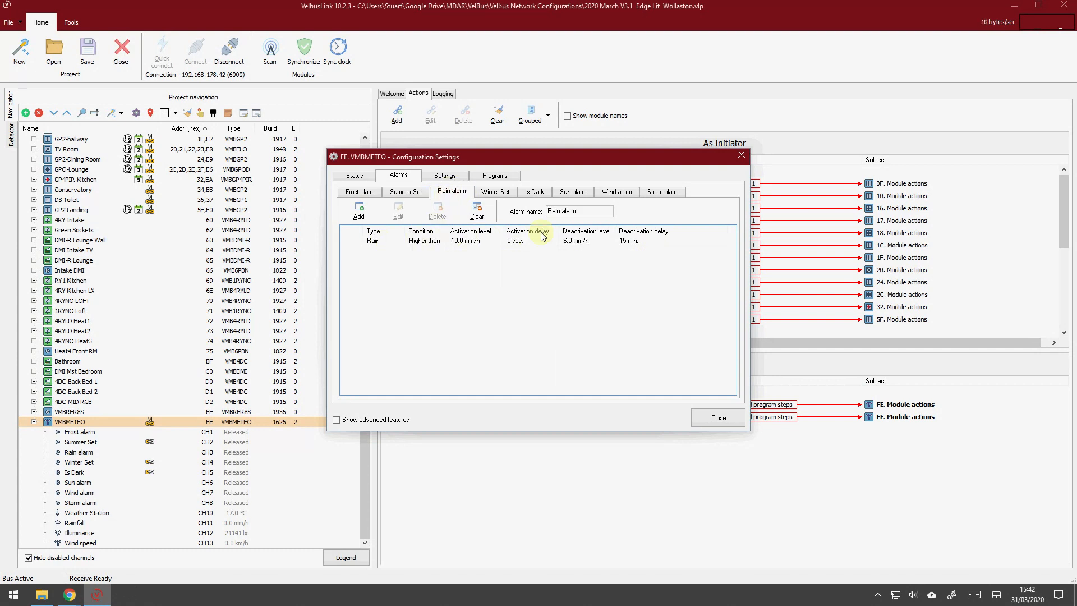
{"action": "left_click", "coordinate": [491, 196]}
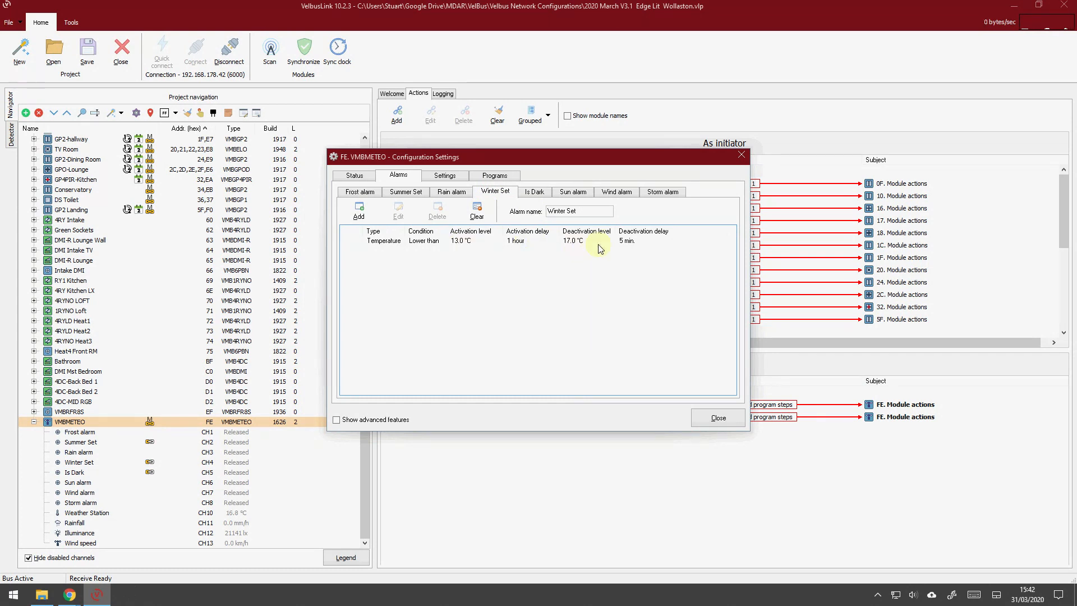
{"action": "left_click", "coordinate": [538, 192]}
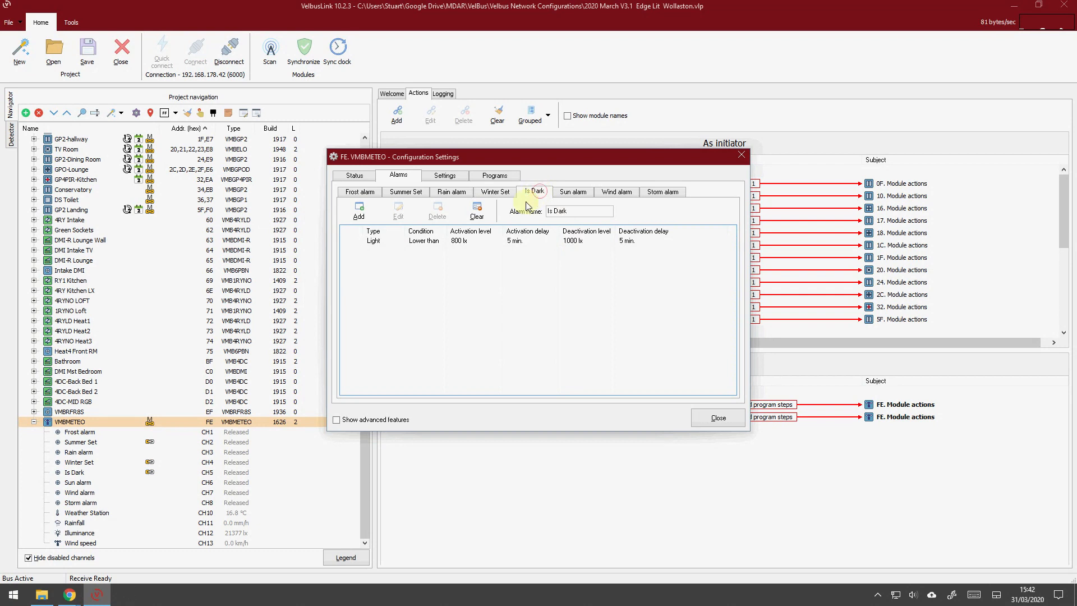
{"action": "left_click", "coordinate": [570, 190]}
{"action": "left_click", "coordinate": [615, 190]}
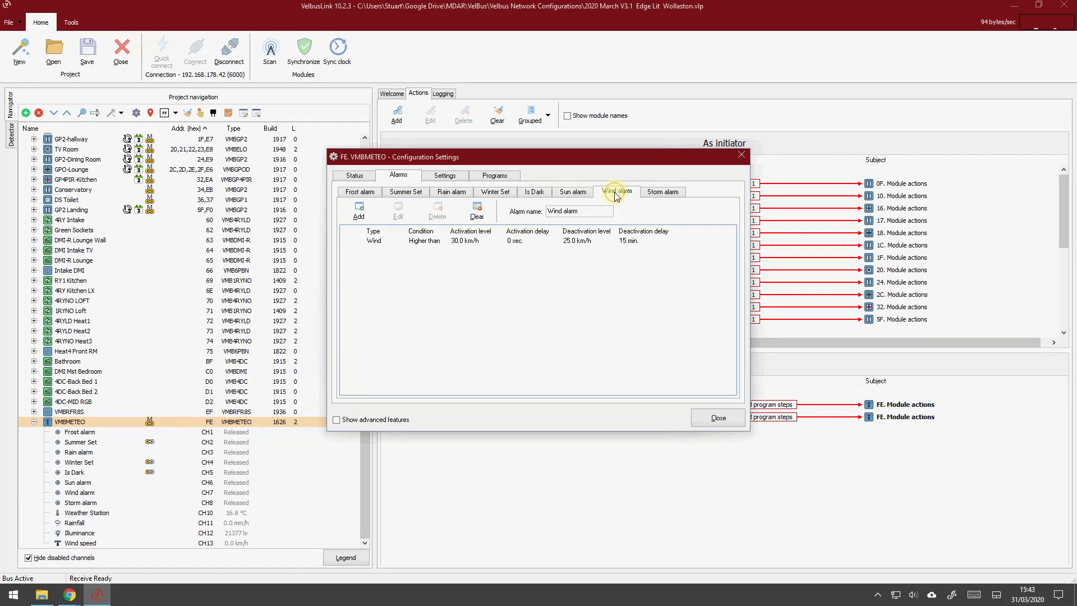
{"action": "left_click", "coordinate": [673, 191]}
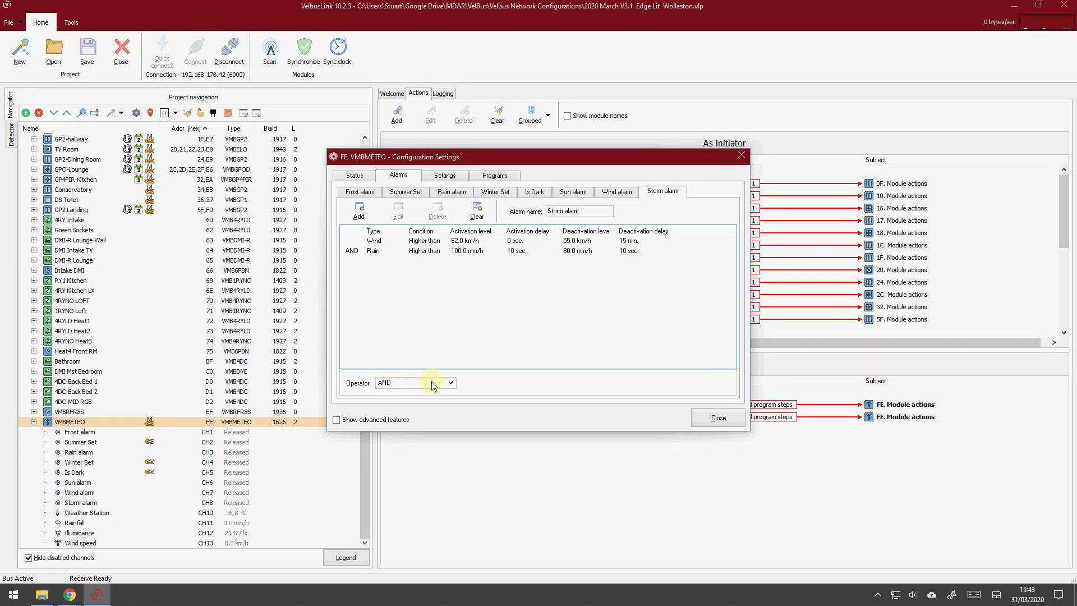
{"action": "left_click", "coordinate": [612, 193]}
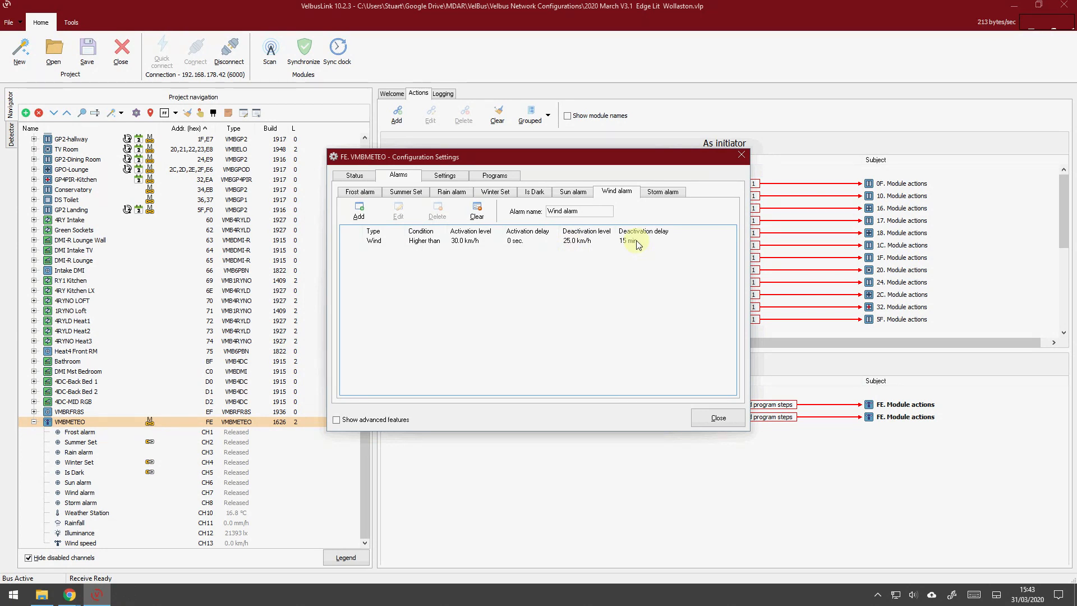
- Set the Storm alarm's wind condition to activate at 30 km/h and deactivate at 25 km/h
{"action": "left_click", "coordinate": [666, 193]}
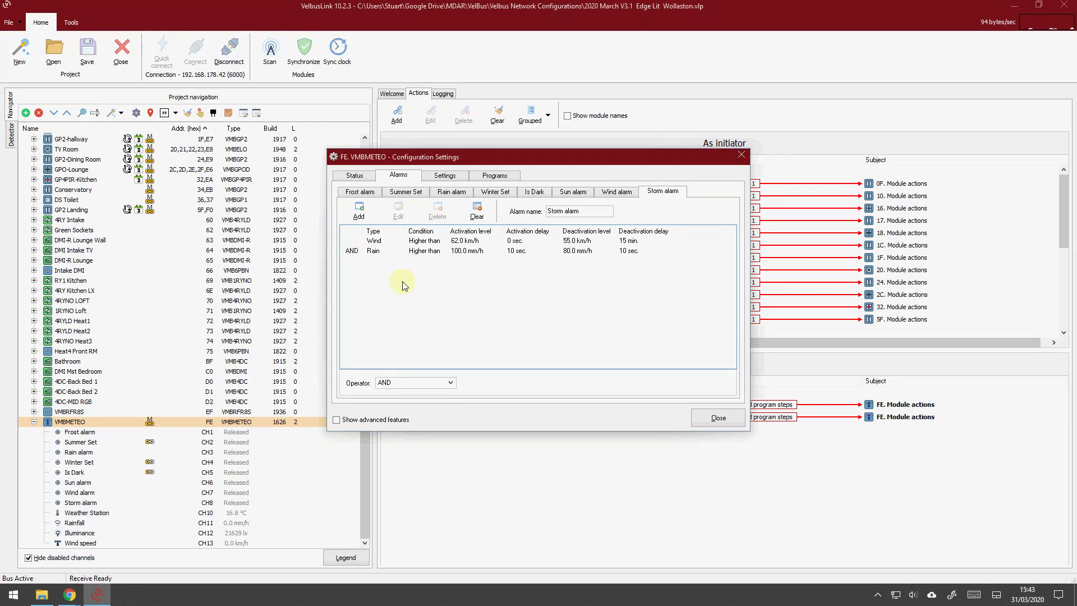
{"action": "left_click", "coordinate": [415, 242]}
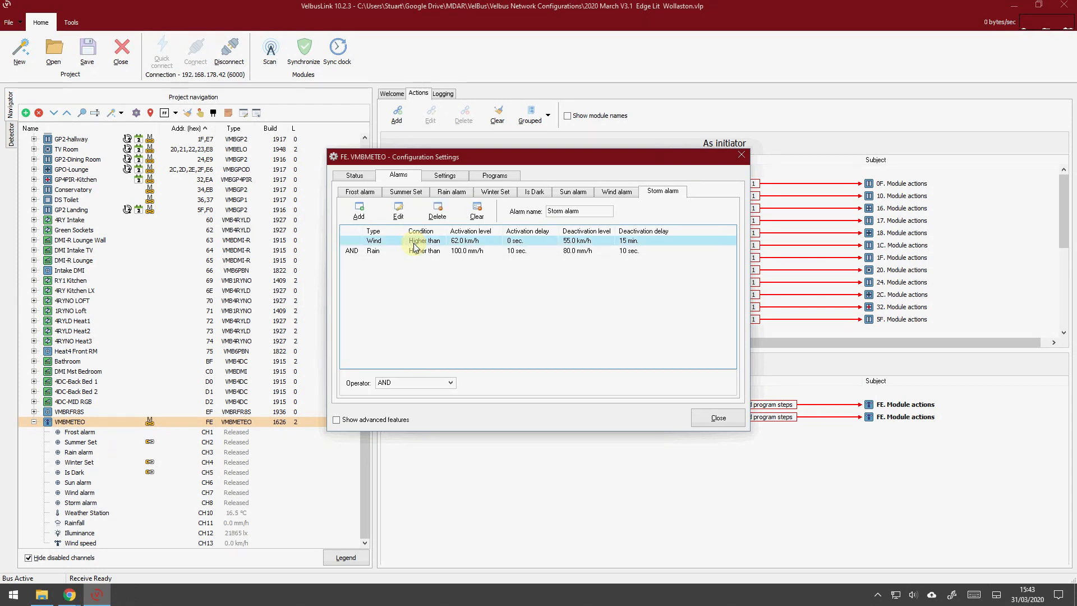
{"action": "double_click", "coordinate": [414, 242]}
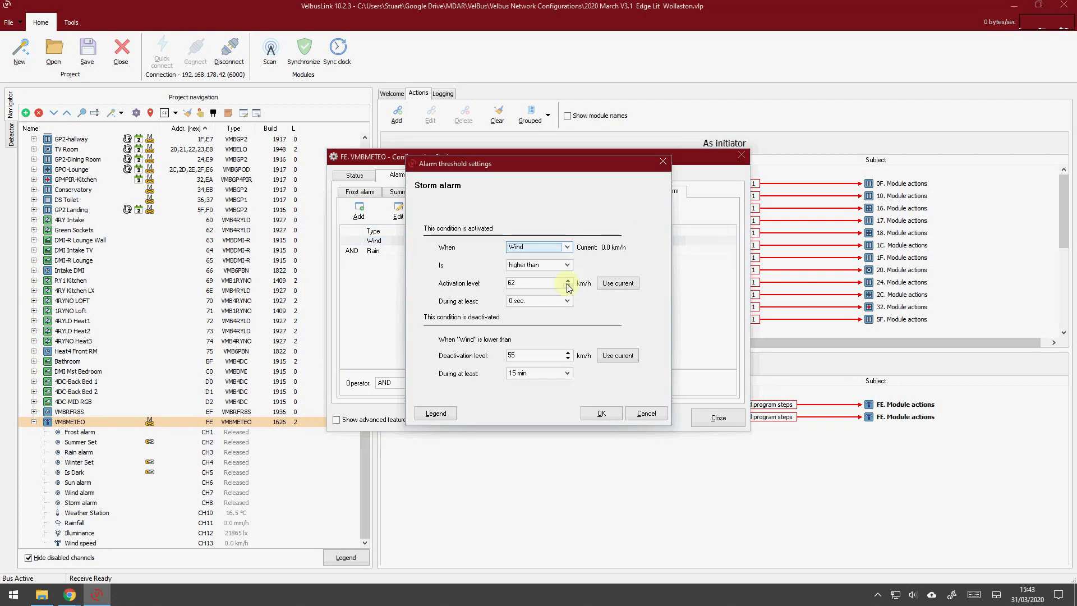
{"action": "left_click", "coordinate": [523, 283]}
{"action": "key", "text": "BackSpace"}
{"action": "key", "text": "BackSpace"}
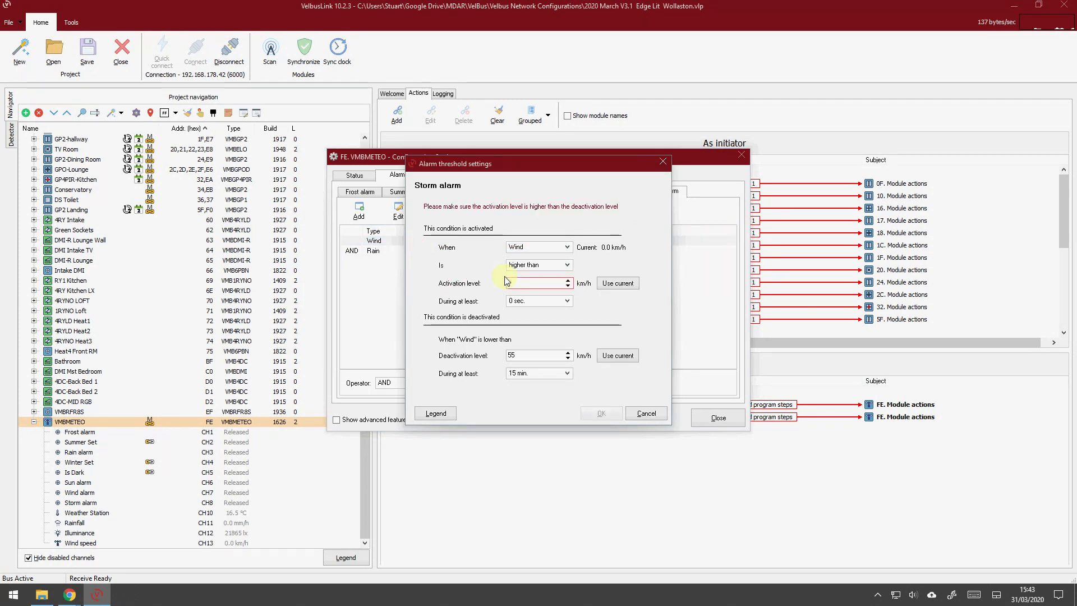
{"action": "type", "text": "30"}
{"action": "left_click", "coordinate": [527, 356]}
{"action": "left_click_drag", "start_coordinate": [527, 355], "coordinate": [501, 354]}
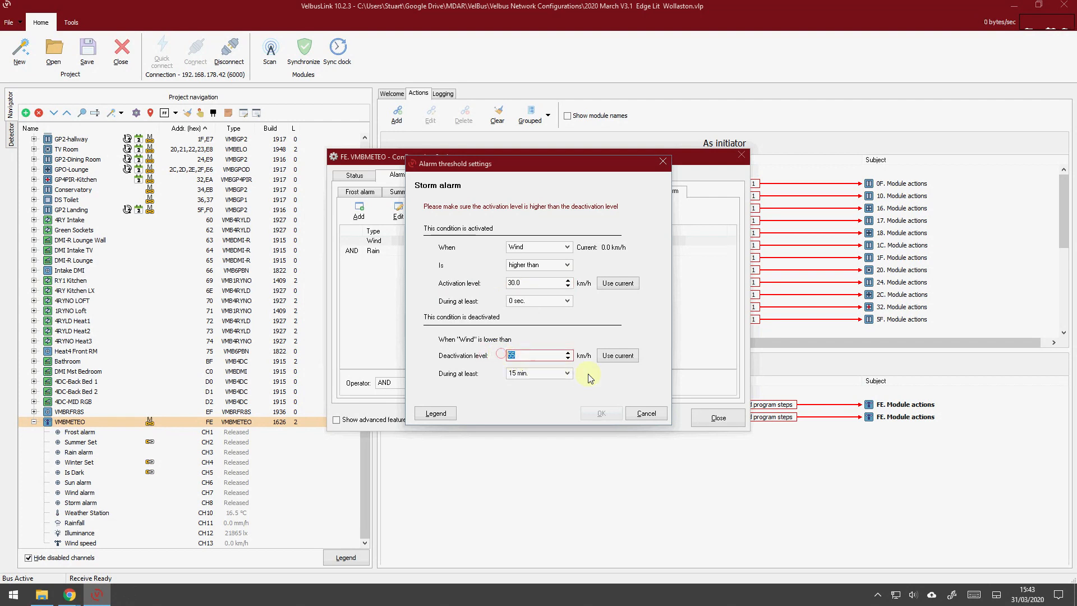
{"action": "type", "text": "25"}
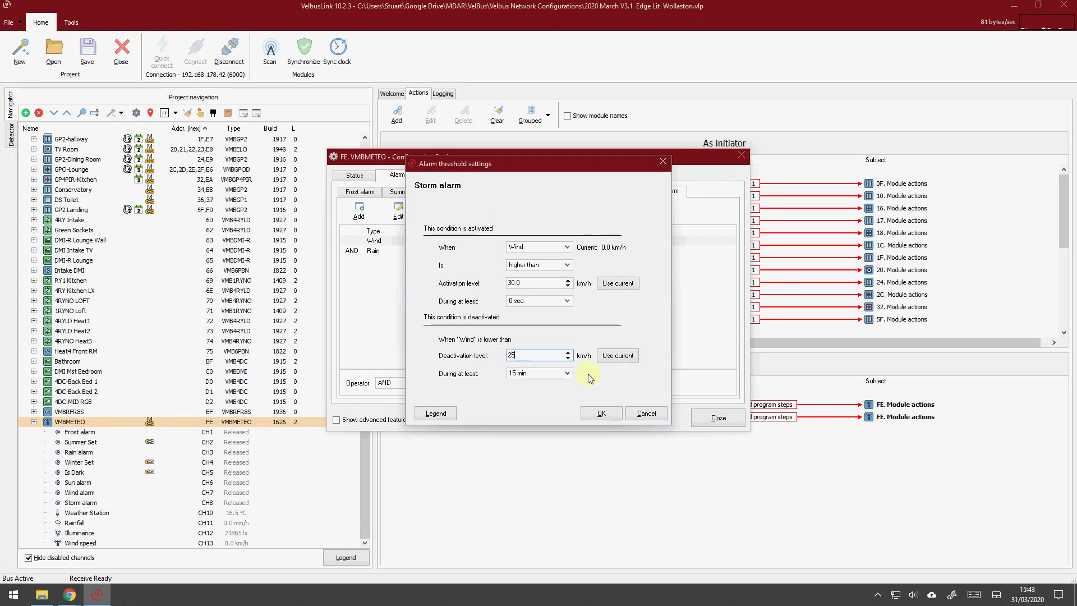
{"action": "left_click", "coordinate": [606, 415]}
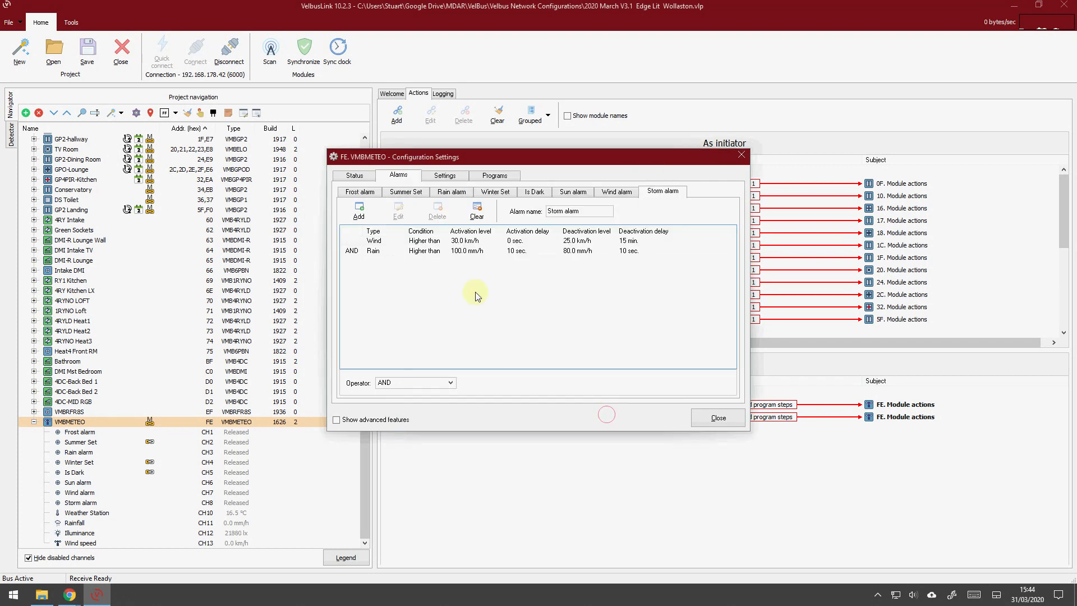
- Edit the Storm alarm's rain condition so that it monitors Light instead
{"action": "left_click", "coordinate": [376, 253]}
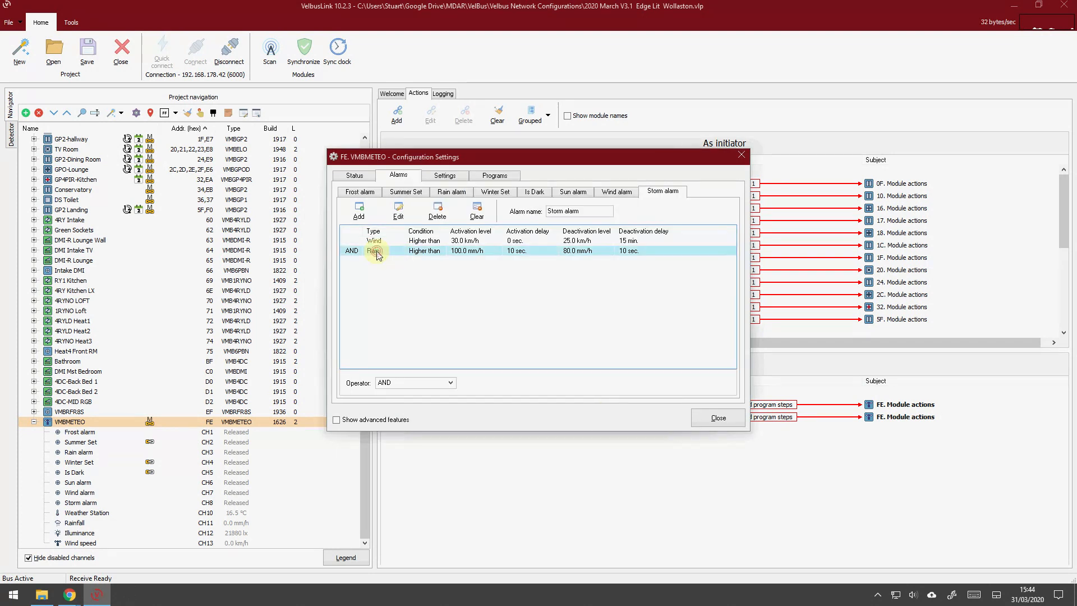
{"action": "left_click", "coordinate": [396, 216]}
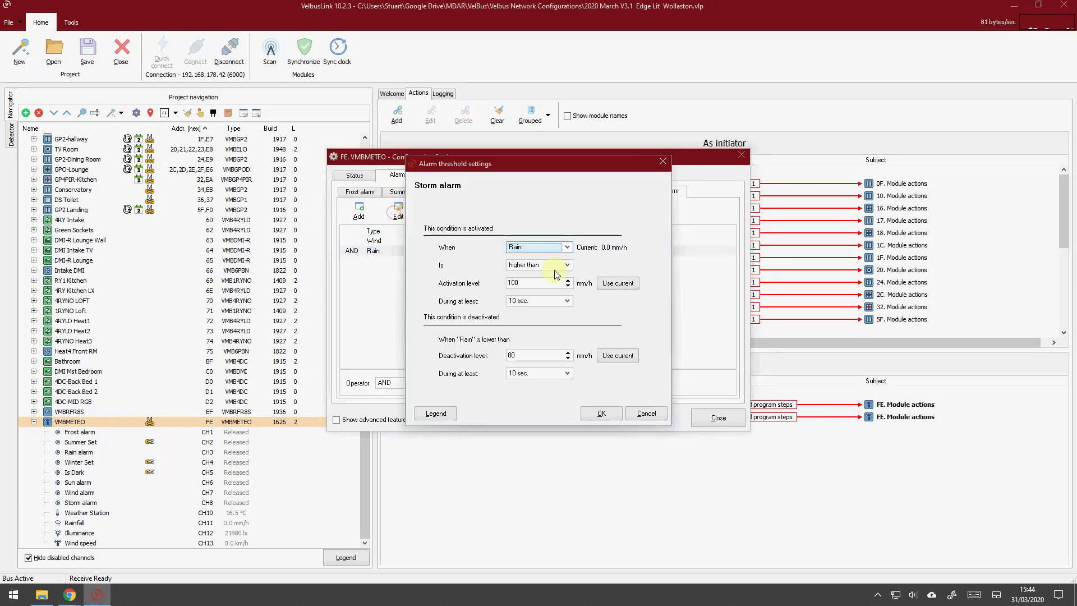
{"action": "left_click", "coordinate": [567, 246]}
{"action": "left_click", "coordinate": [533, 274]}
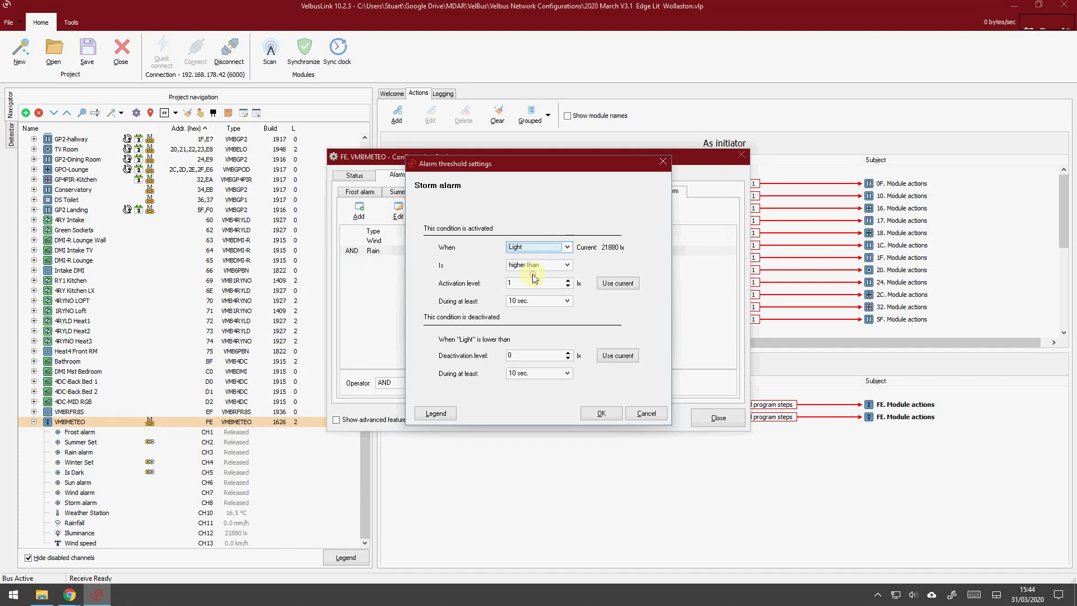
- Set the Storm alarm's light condition to activate at 50000 lx and deactivate at 40000 lx
{"action": "double_click", "coordinate": [522, 282]}
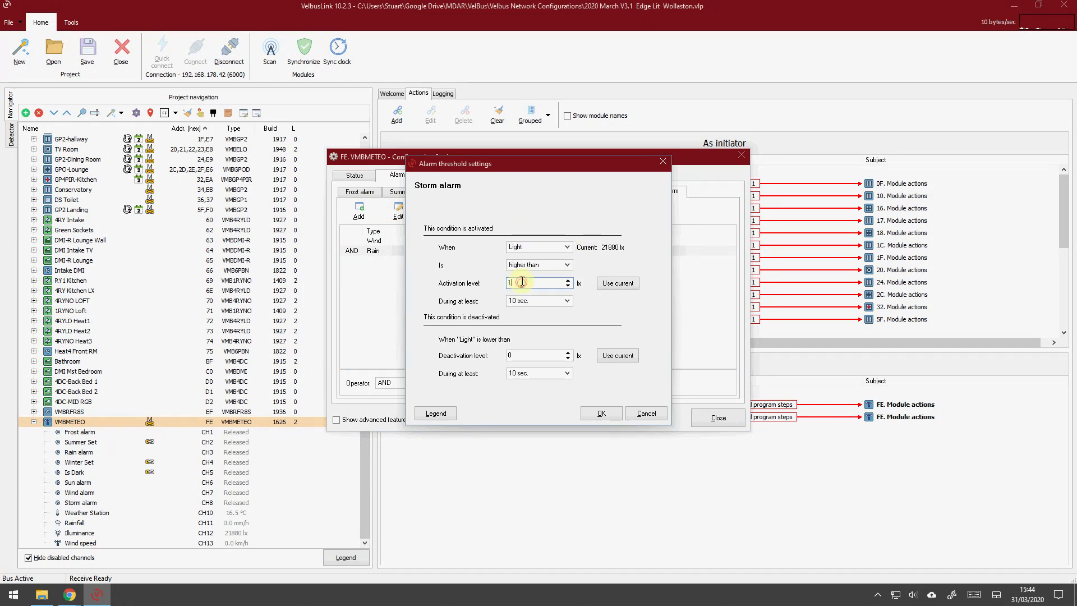
{"action": "type", "text": "1"}
{"action": "key", "text": "BackSpace"}
{"action": "type", "text": "500000"}
{"action": "left_click", "coordinate": [516, 355]}
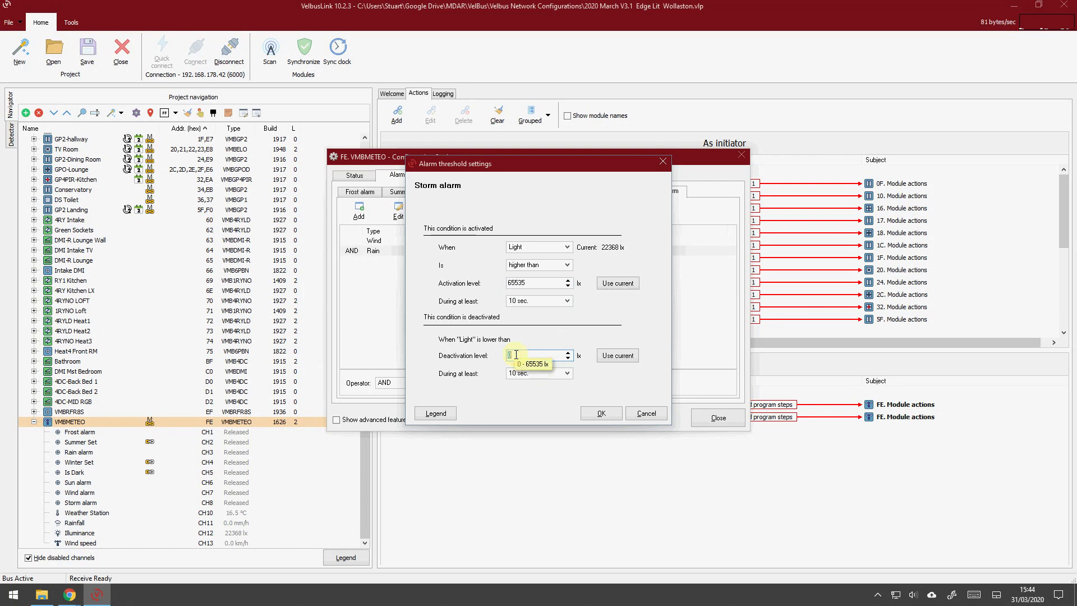
{"action": "left_click", "coordinate": [532, 284]}
{"action": "type", "text": "50000"}
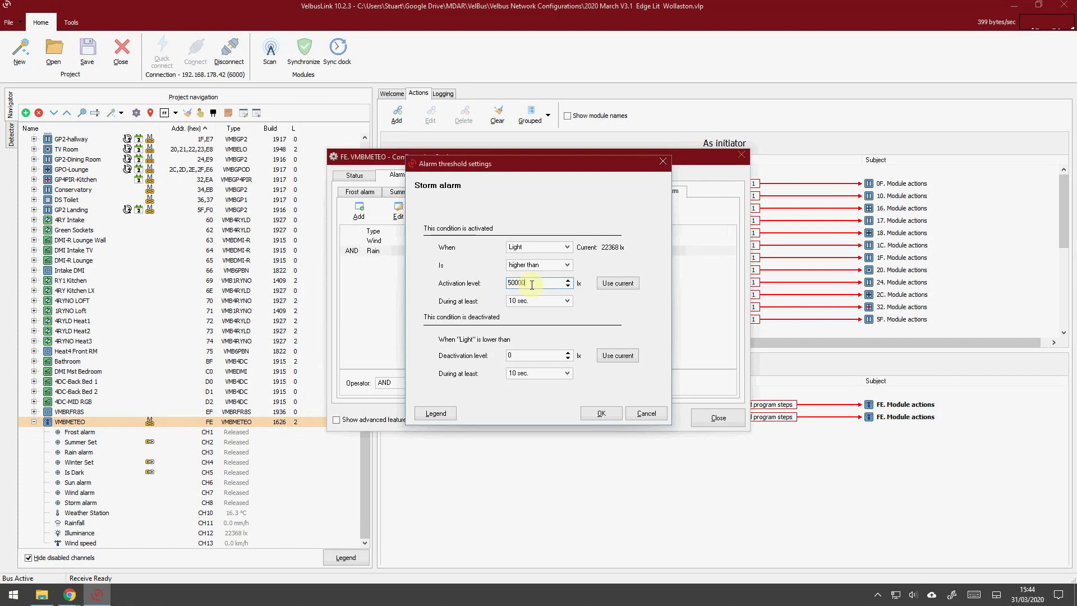
{"action": "left_click", "coordinate": [515, 355]}
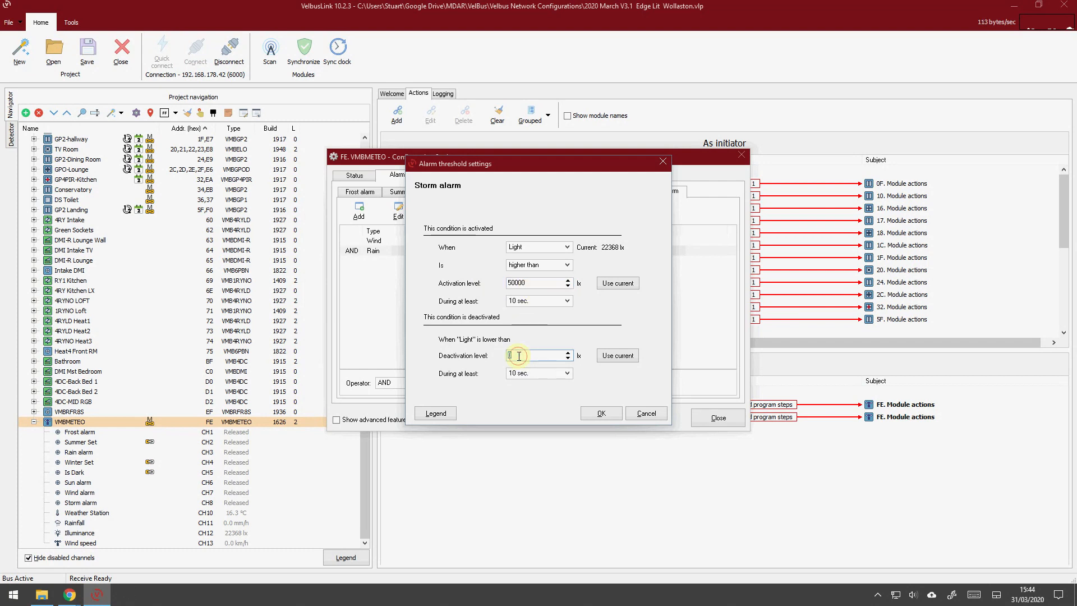
{"action": "type", "text": "40000"}
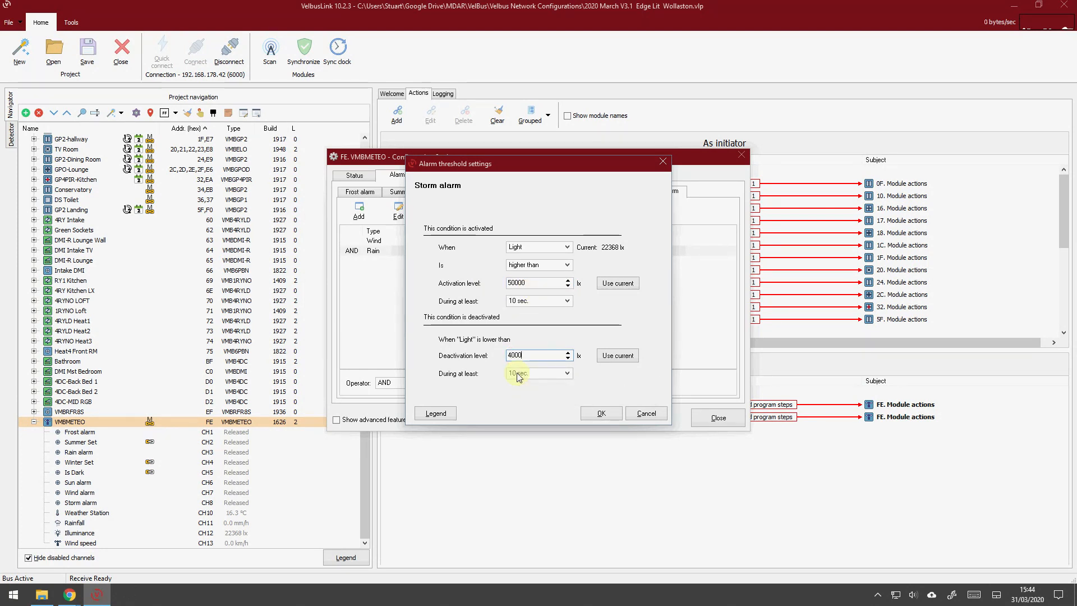
{"action": "left_click", "coordinate": [595, 415]}
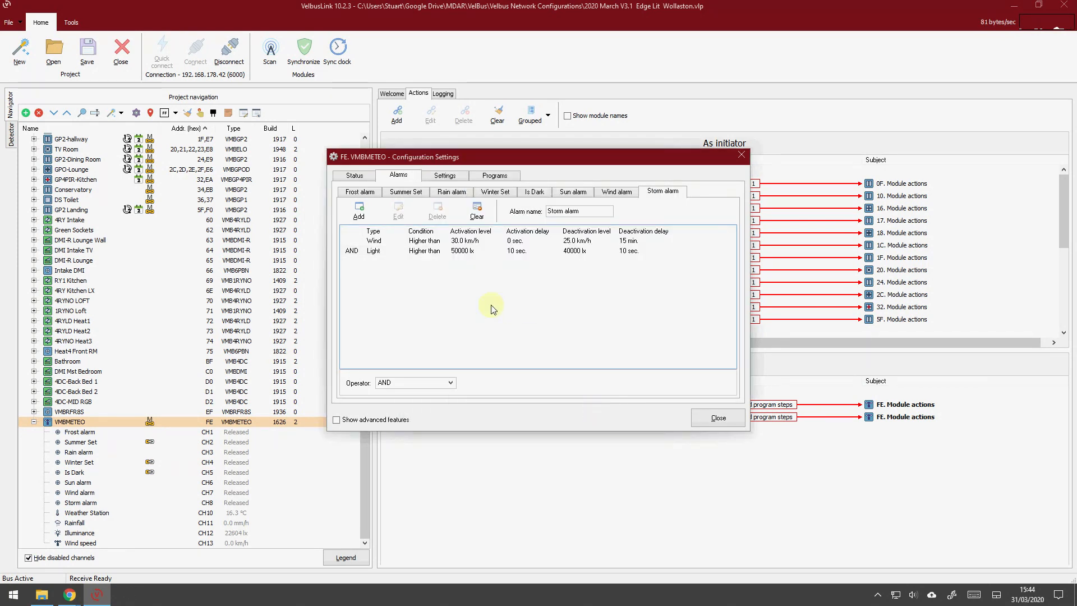